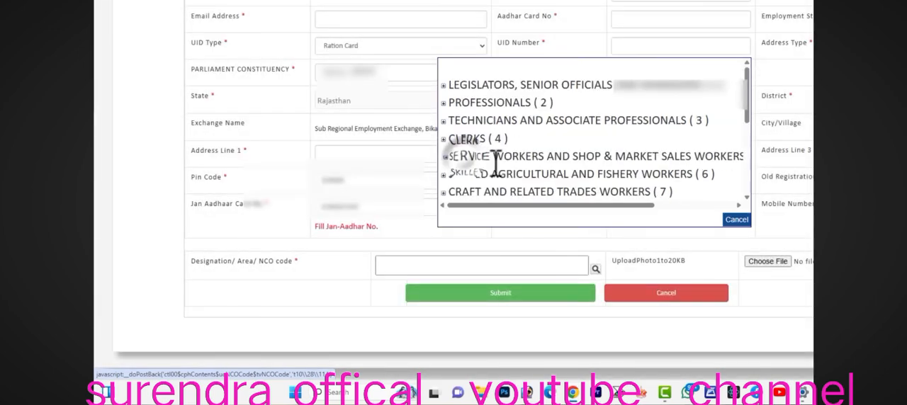
# - Set the designation/NCO code to Graduates, Arts (X001.30) under Workers Without Occupations, Matriculates and above
pyautogui.moveTo(656, 104); pyautogui.dragTo(682, 105)
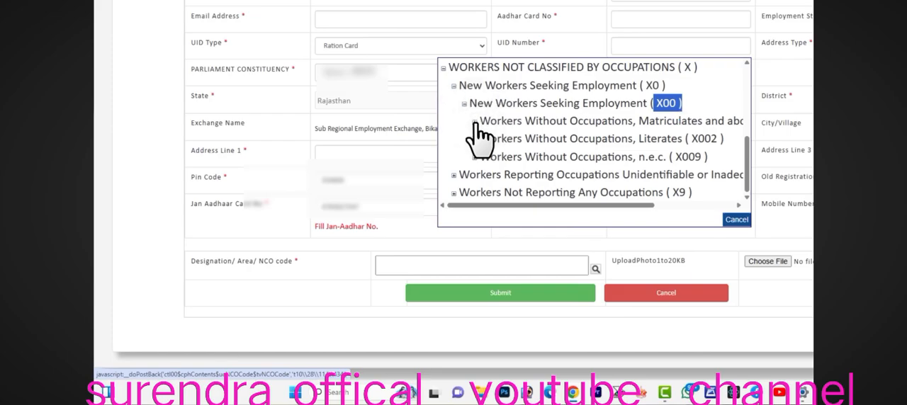
pyautogui.scroll(-15, 551, 149)
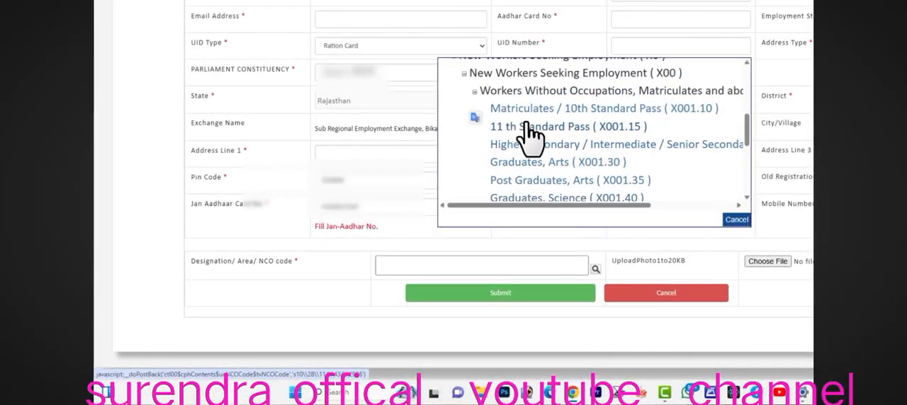
pyautogui.scroll(-2, 538, 139)
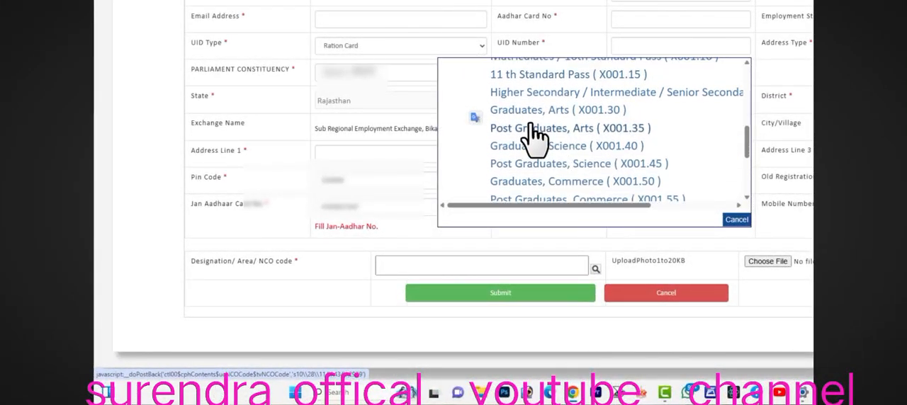
pyautogui.scroll(-3, 552, 135)
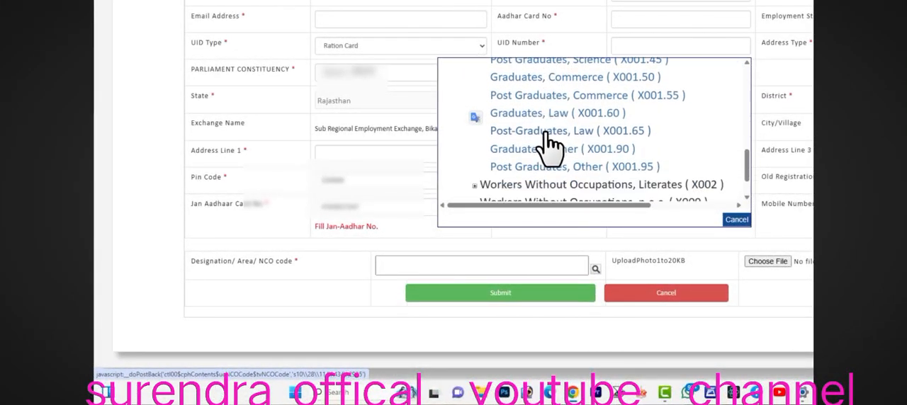
pyautogui.scroll(3, 567, 138)
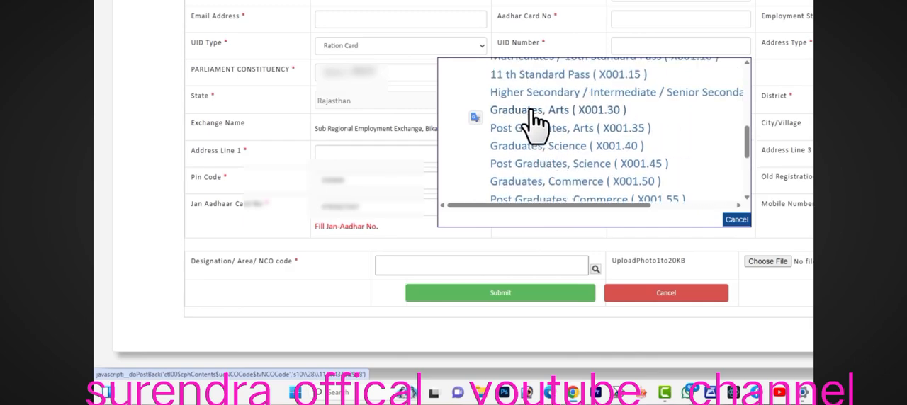
pyautogui.click(532, 112)
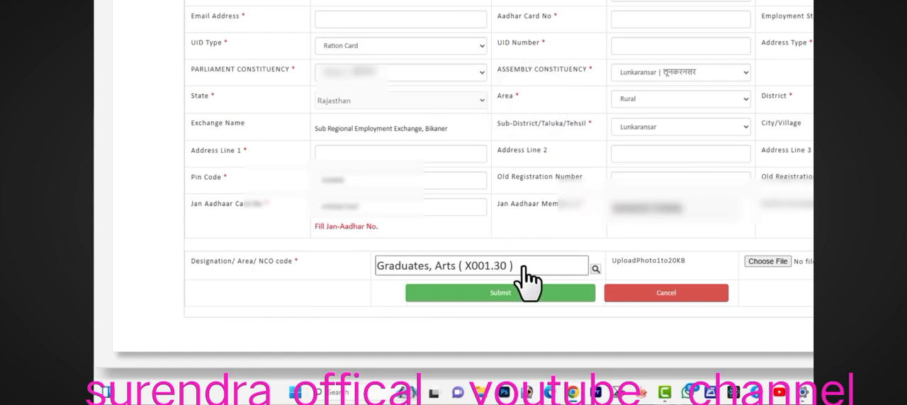
# - Submit the job seeker registration form, review the registration preview and send the OTP
pyautogui.moveTo(623, 261); pyautogui.dragTo(687, 260)
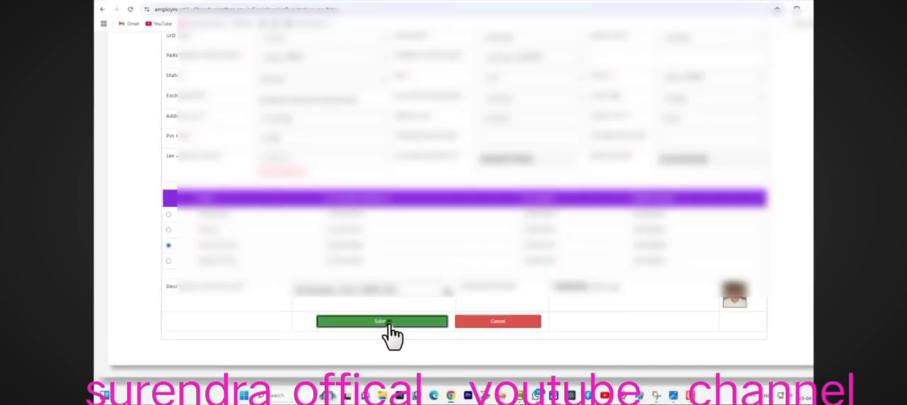
pyautogui.click(388, 323)
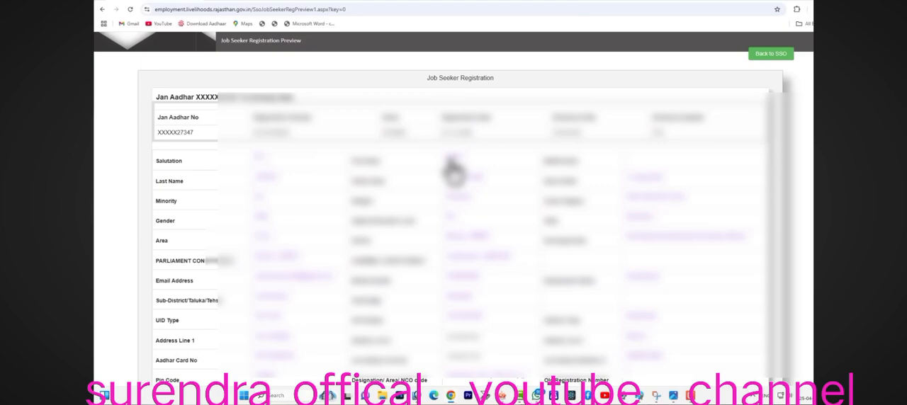
pyautogui.scroll(-1, 521, 272)
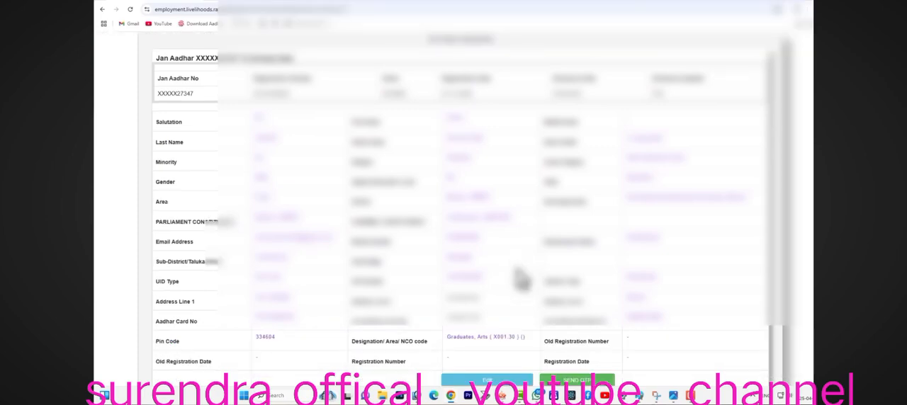
pyautogui.scroll(-1, 519, 280)
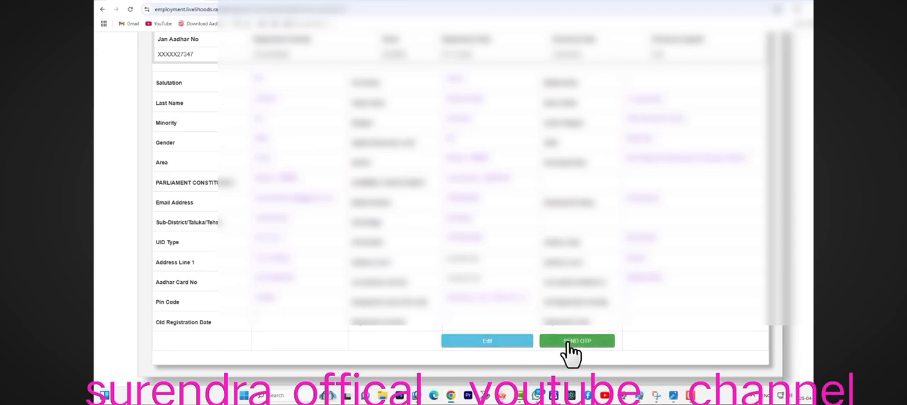
pyautogui.click(569, 343)
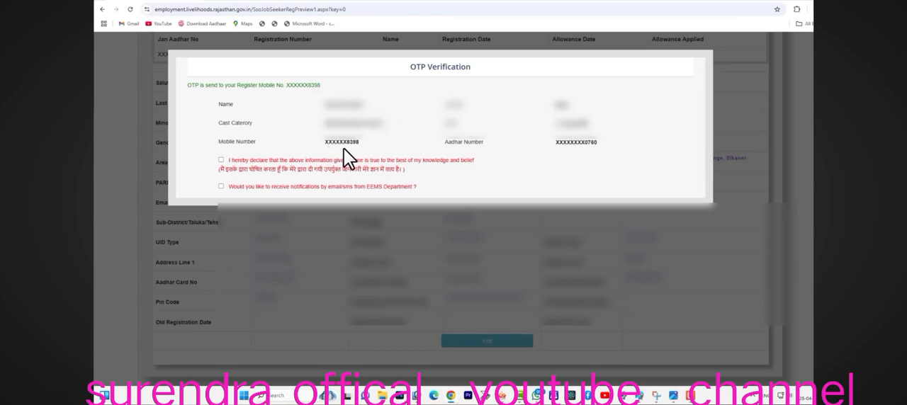
# - Accept the declaration and email/SMS notifications, enter the OTP and make the final submission of the registration
pyautogui.click(221, 160)
pyautogui.click(221, 186)
pyautogui.click(360, 204)
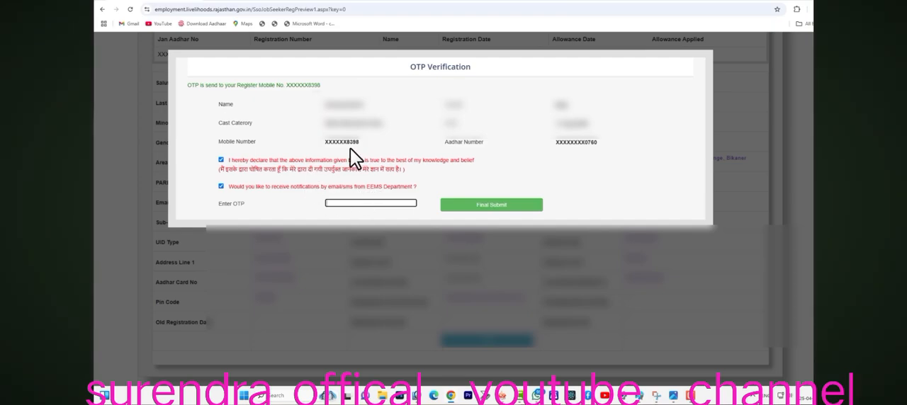
pyautogui.hotkey('ctrl', 'v')
pyautogui.click(482, 207)
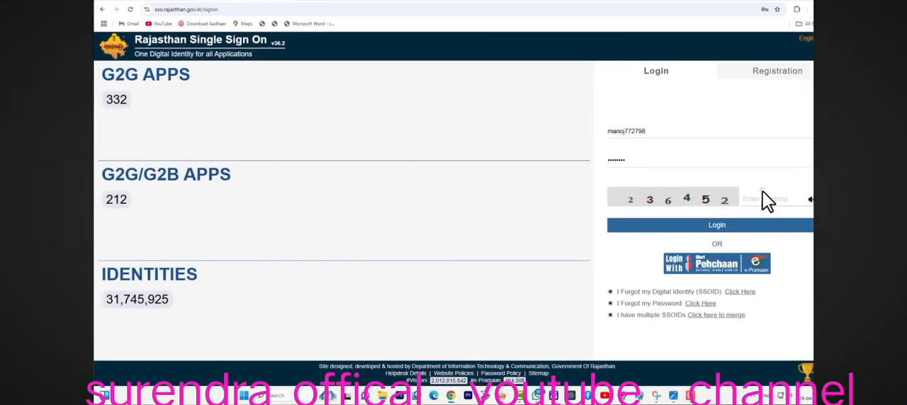
# - Log in to Rajasthan Single Sign On with the captcha, closing the previous session, and open the job seeker profile on the employment portal
pyautogui.write('236452')
pyautogui.click(737, 227)
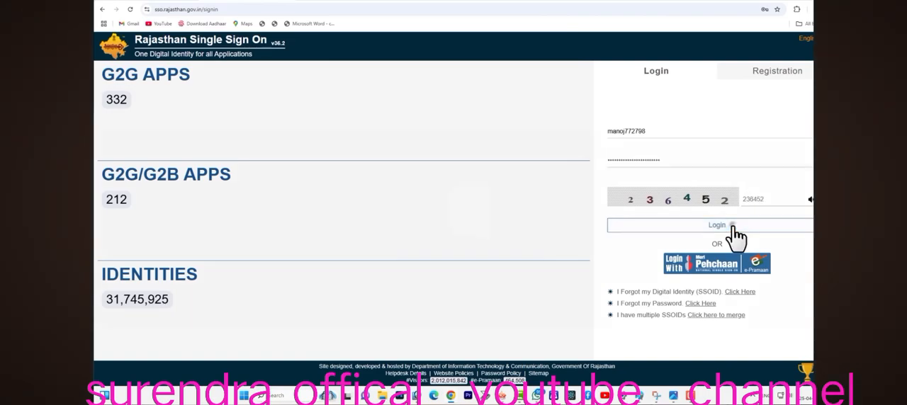
pyautogui.click(612, 183)
pyautogui.click(633, 222)
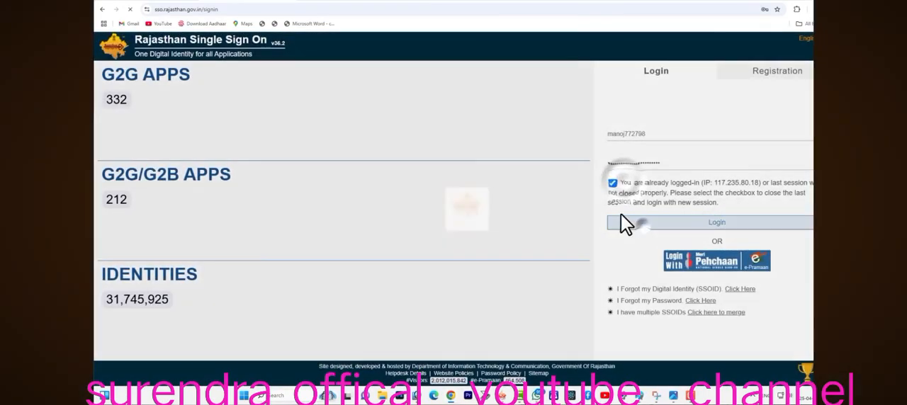
pyautogui.click(142, 106)
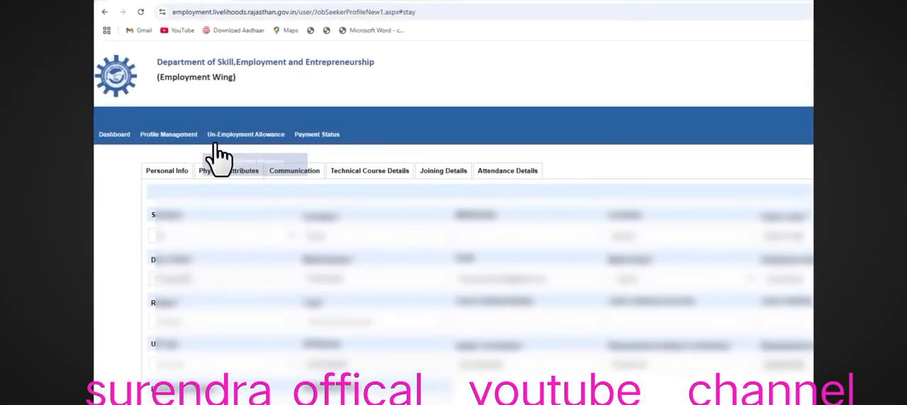
# - Open the Un-Employment Allowance Request page, acknowledge the scheme and add a new allowance request
pyautogui.moveTo(199, 105)
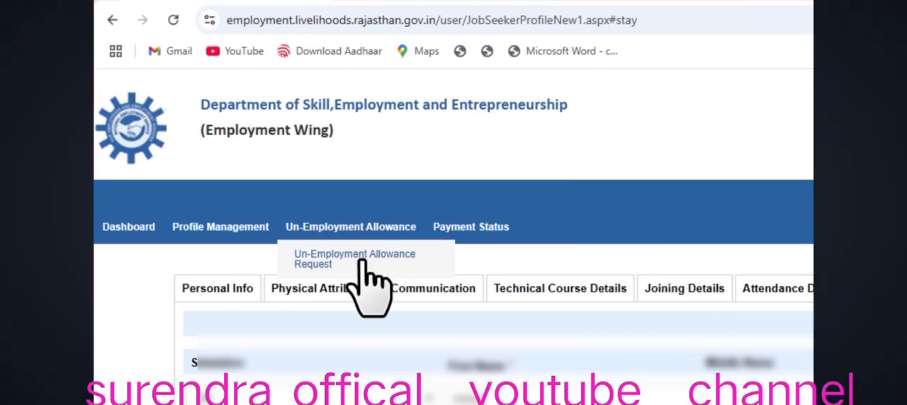
pyautogui.click(362, 262)
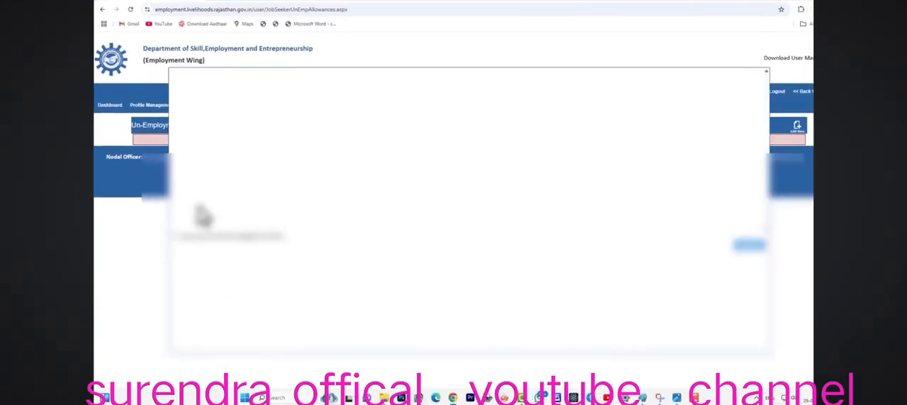
pyautogui.click(172, 235)
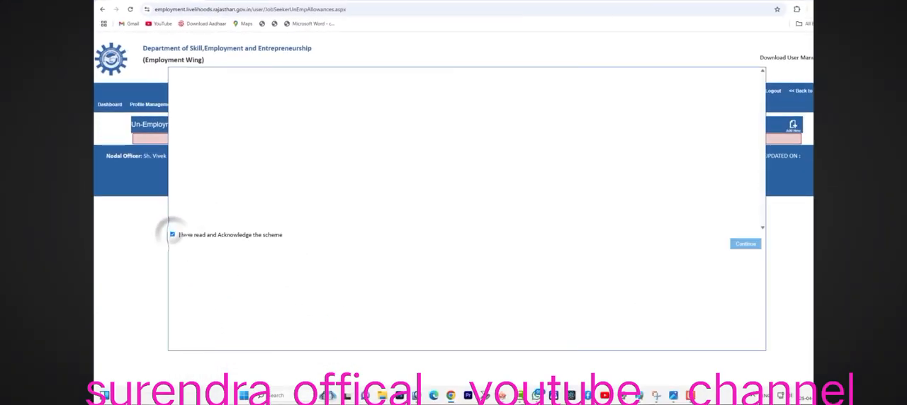
pyautogui.click(746, 244)
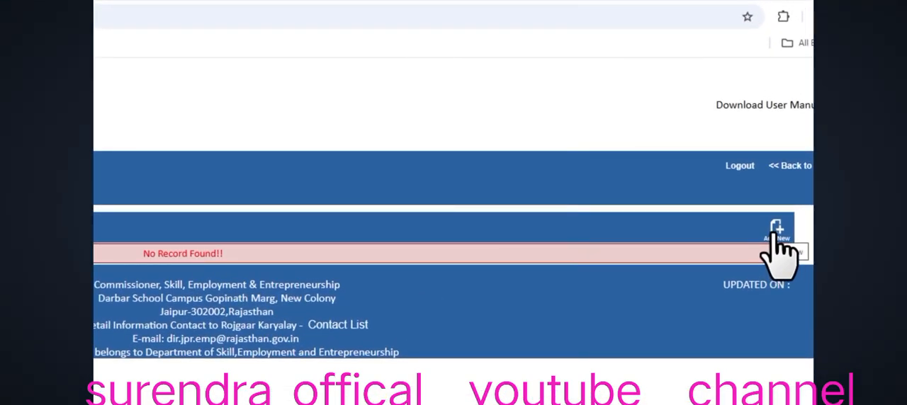
pyautogui.click(776, 230)
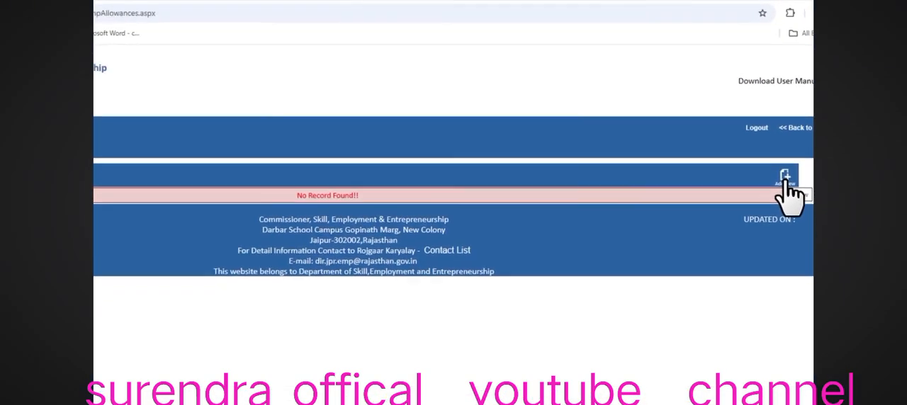
pyautogui.click(777, 232)
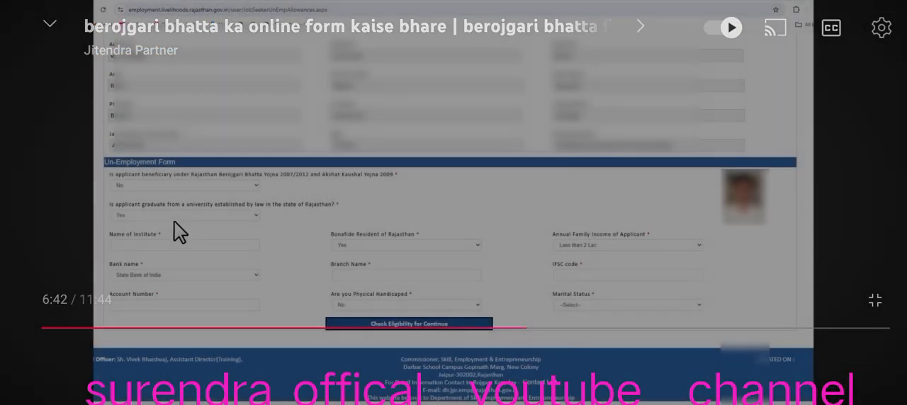
pyautogui.click(458, 195)
pyautogui.click(462, 196)
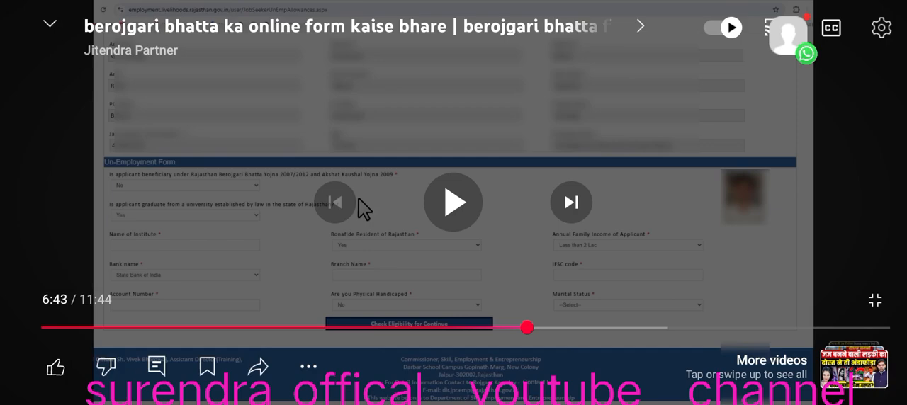
pyautogui.click(444, 200)
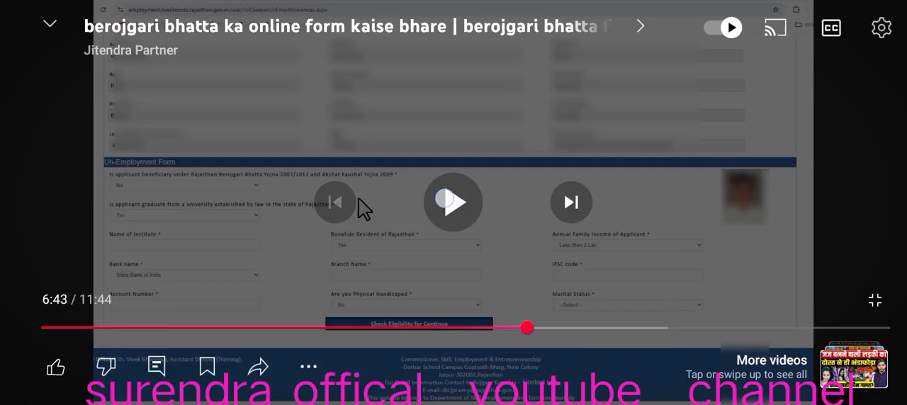
pyautogui.click(453, 203)
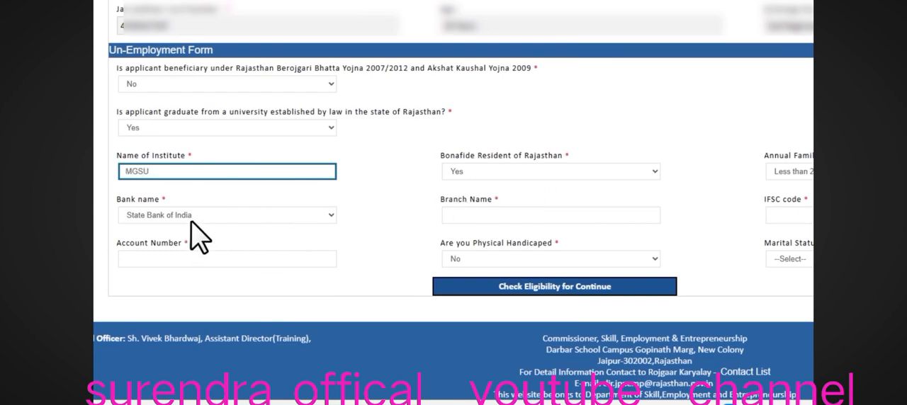
# - Keep State Bank of India as the bank, and enter mahajan as the branch name and SBIN0031170 as the IFSC code
pyautogui.click(222, 220)
pyautogui.click(222, 219)
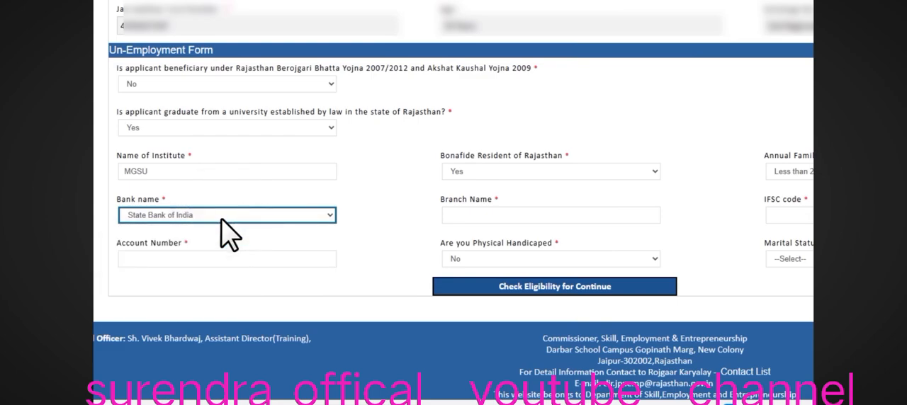
pyautogui.click(490, 214)
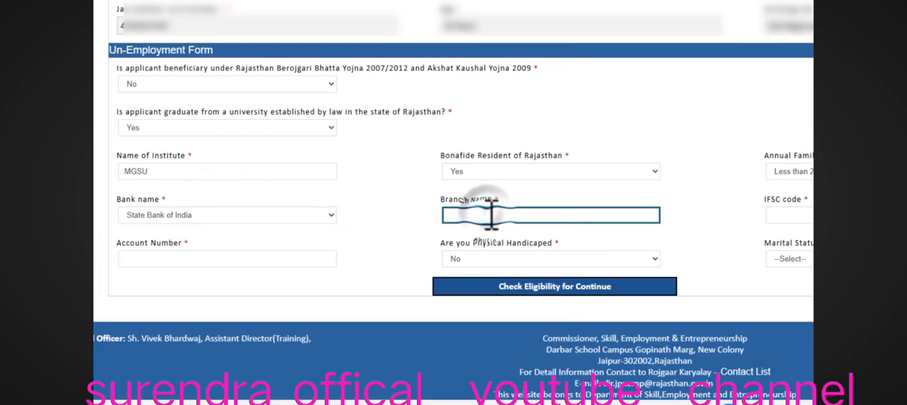
pyautogui.write('mahajan')
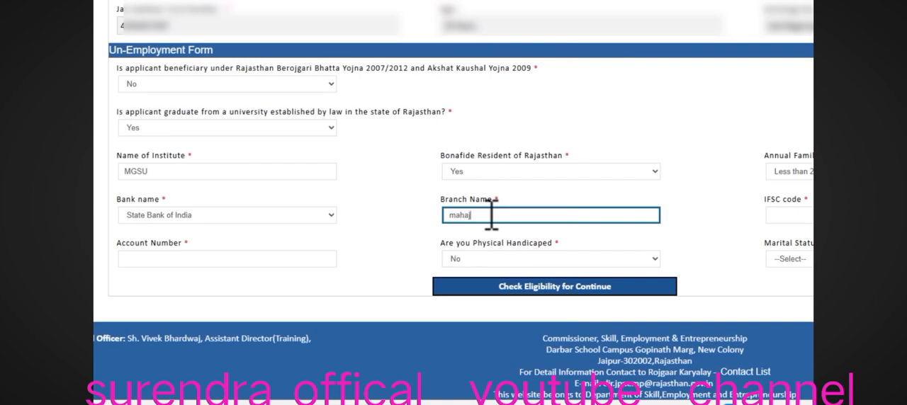
pyautogui.click(679, 224)
pyautogui.click(633, 218)
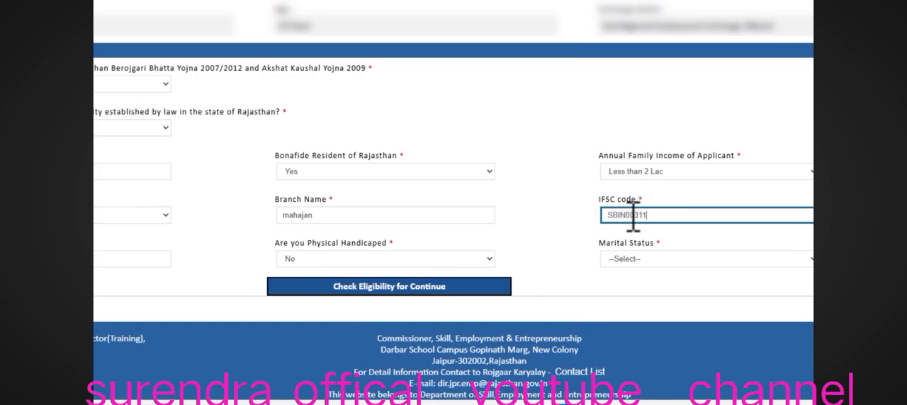
pyautogui.click(591, 227)
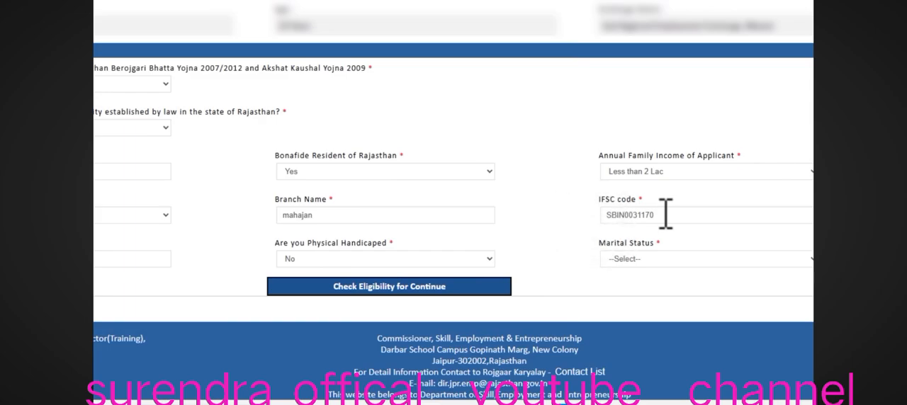
# - Keep the physically handicapped option at No, set the marital status to Single and check eligibility to continue the application
pyautogui.moveTo(138, 262); pyautogui.dragTo(181, 262)
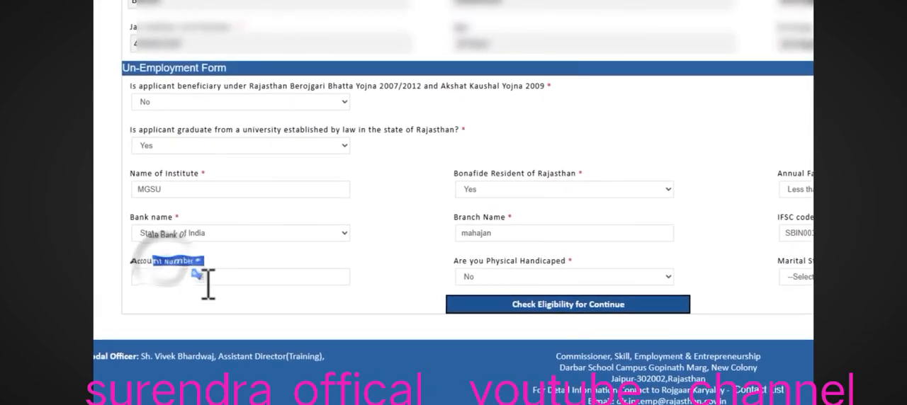
pyautogui.click(572, 284)
pyautogui.click(632, 273)
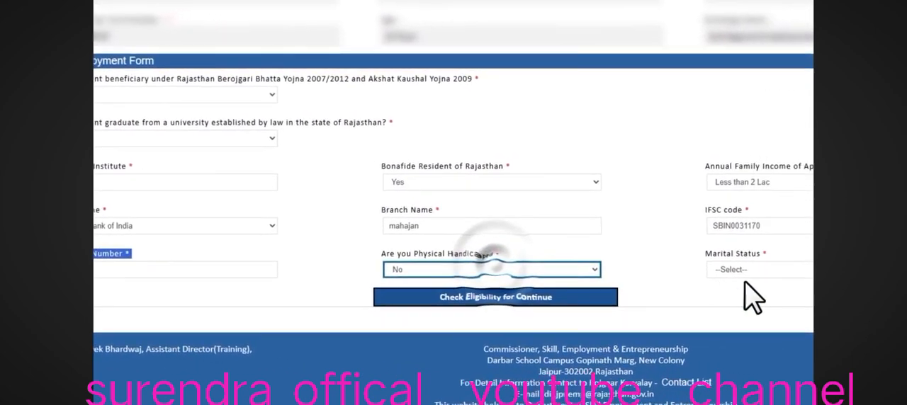
pyautogui.click(854, 276)
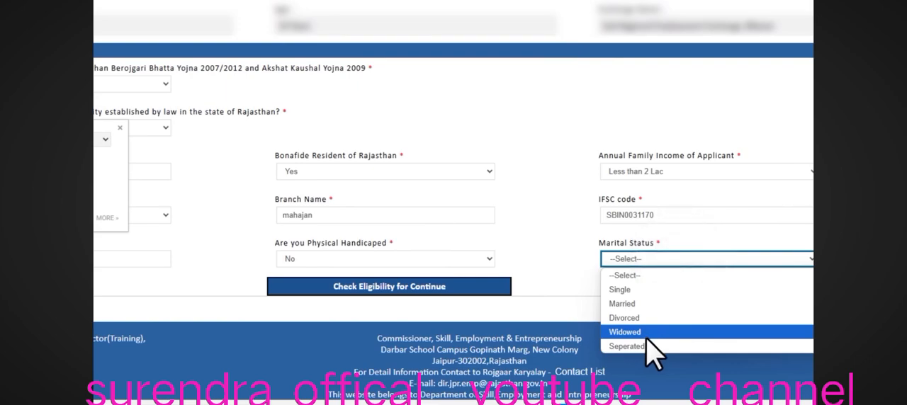
pyautogui.click(636, 292)
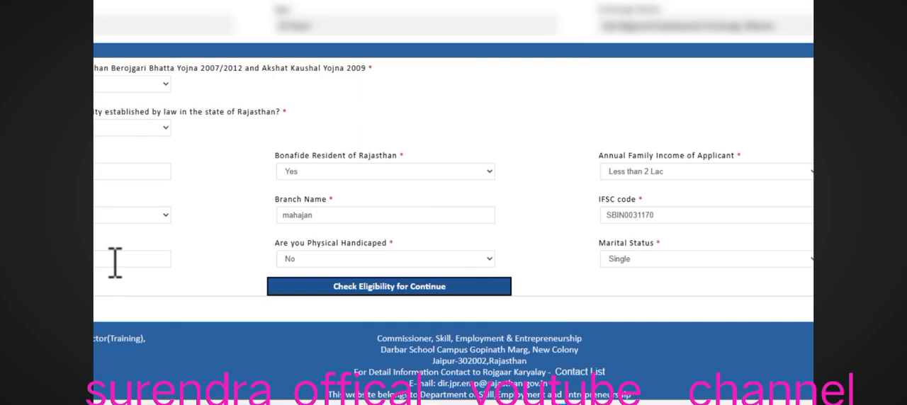
pyautogui.click(406, 290)
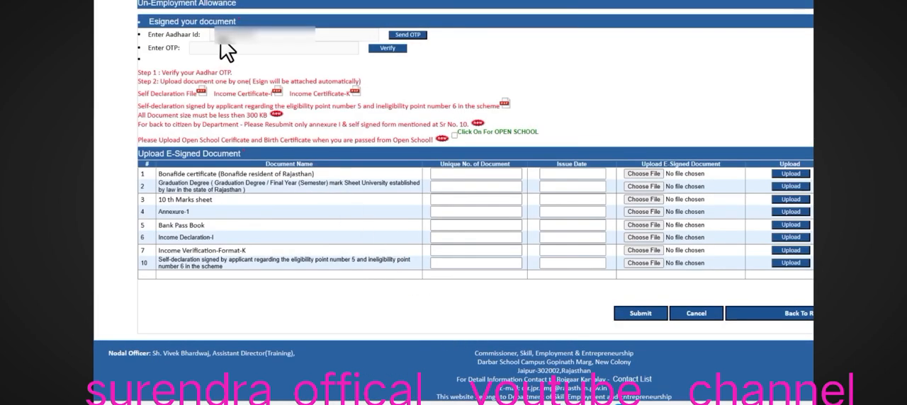
# - Request an OTP for the applicant's Aadhaar ID, enter the received code and verify it to enable e-signing of the documents
pyautogui.moveTo(170, 36); pyautogui.dragTo(213, 38)
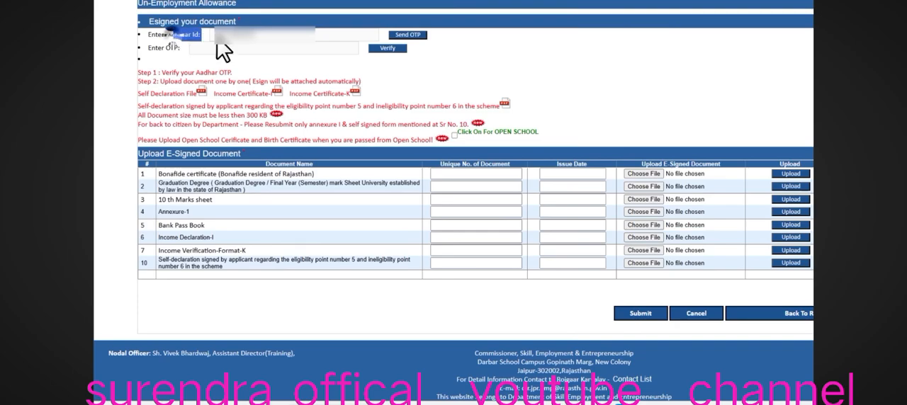
pyautogui.click(408, 36)
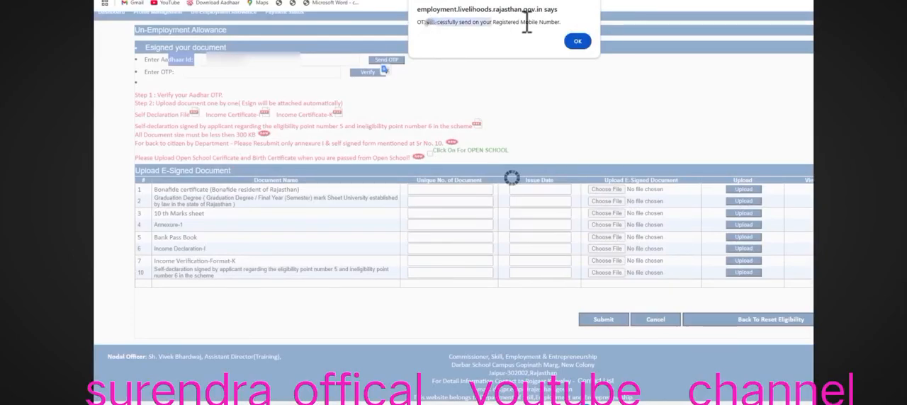
pyautogui.click(594, 28)
pyautogui.click(306, 73)
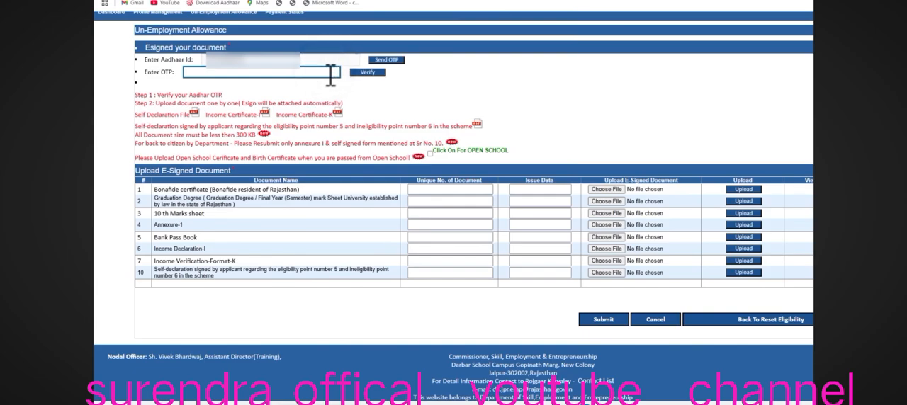
pyautogui.hotkey('ctrl', 'v')
pyautogui.click(366, 73)
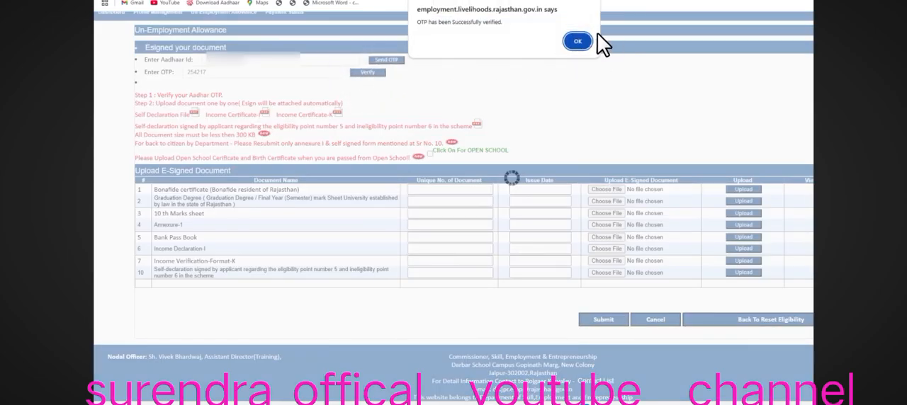
pyautogui.click(585, 40)
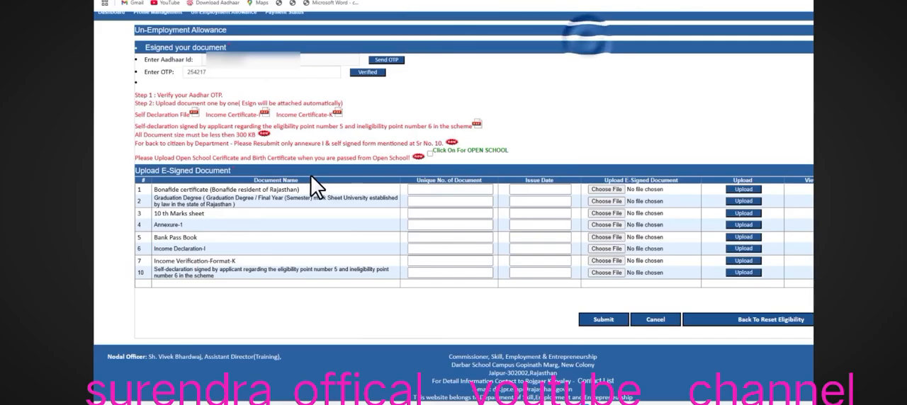
# - Review the list of documents required for e-signed upload, from the bonafide certificate through to the applicant's self-declaration
pyautogui.moveTo(153, 187); pyautogui.dragTo(299, 190)
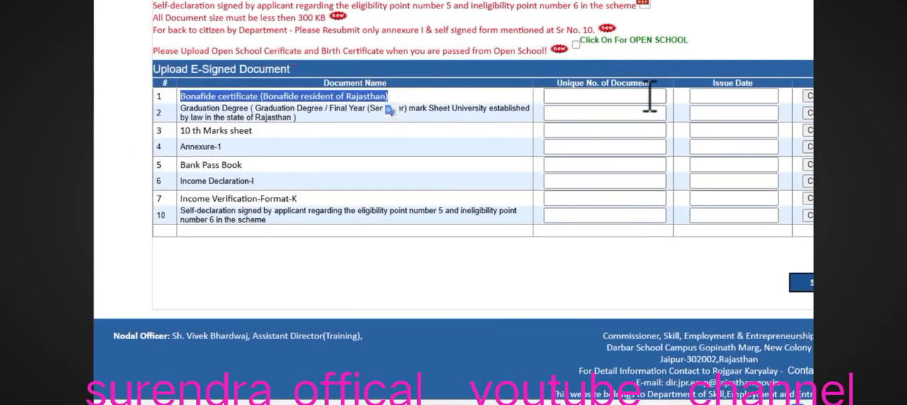
pyautogui.moveTo(602, 83); pyautogui.dragTo(628, 95)
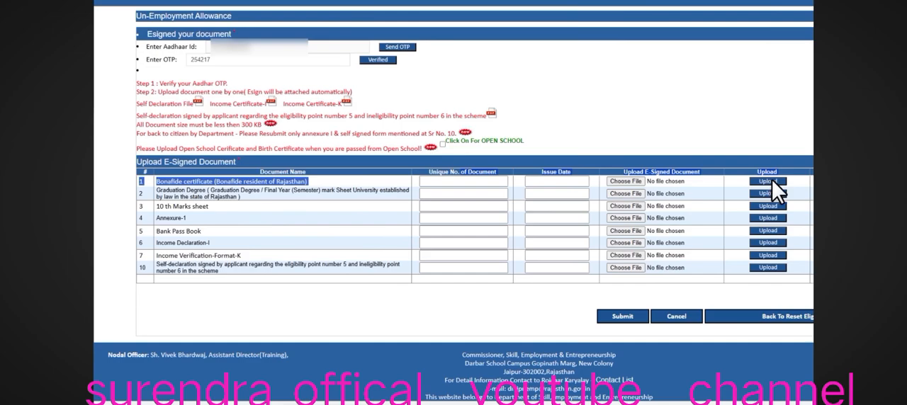
pyautogui.moveTo(157, 190); pyautogui.dragTo(234, 198)
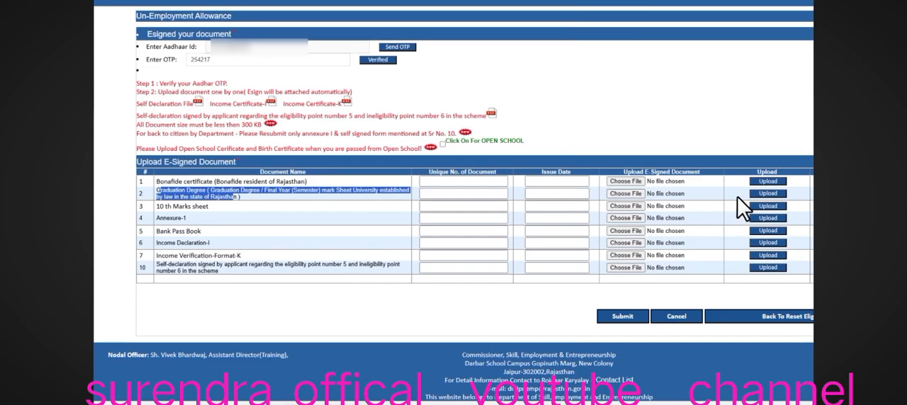
pyautogui.moveTo(153, 206); pyautogui.dragTo(203, 210)
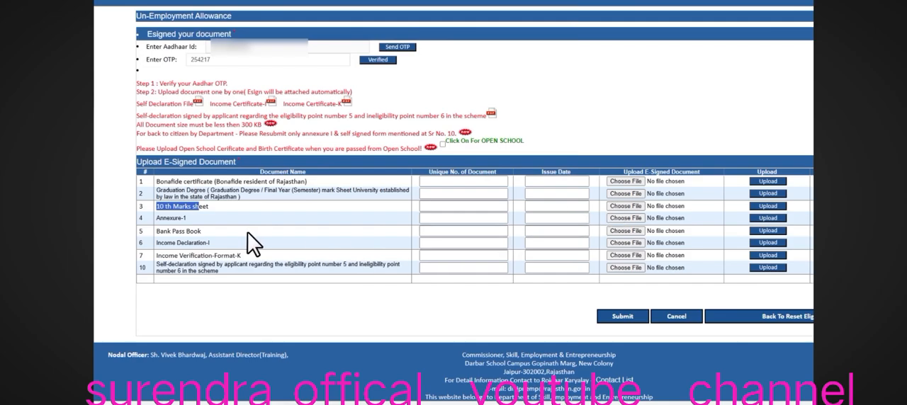
pyautogui.moveTo(161, 218); pyautogui.dragTo(187, 221)
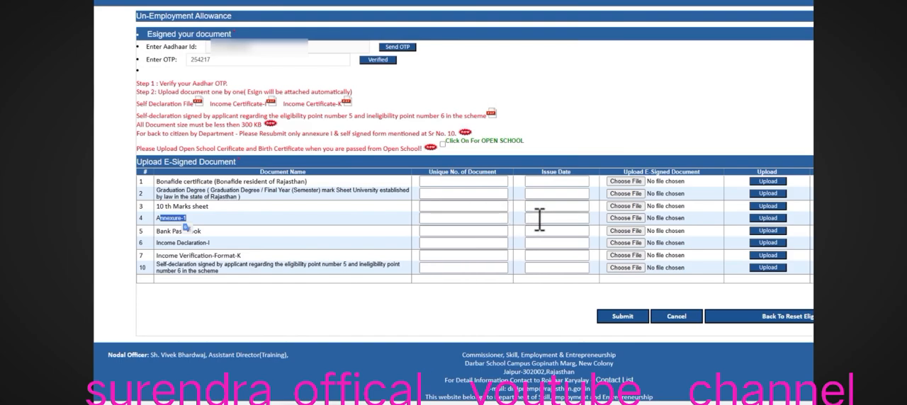
pyautogui.moveTo(168, 233); pyautogui.dragTo(201, 234)
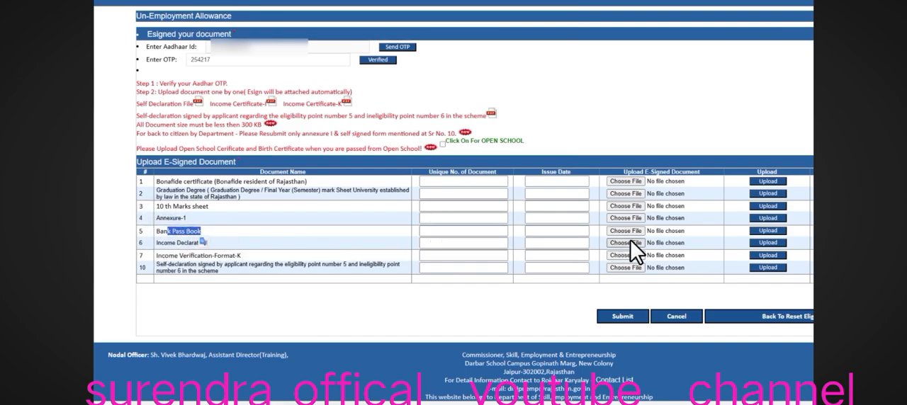
pyautogui.moveTo(157, 244); pyautogui.dragTo(157, 265)
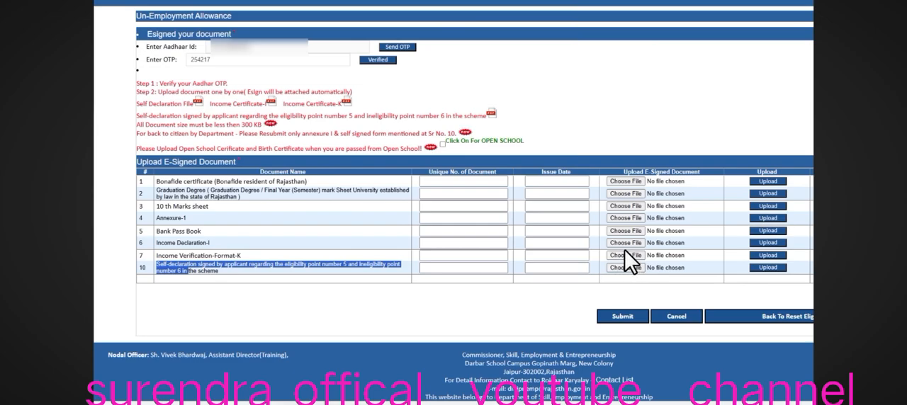
# - Open the unique document number entry for the bonafide certificate
pyautogui.click(474, 182)
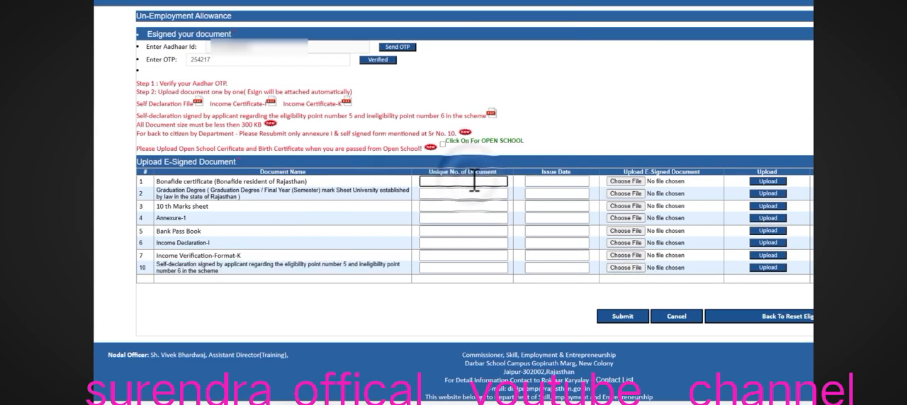